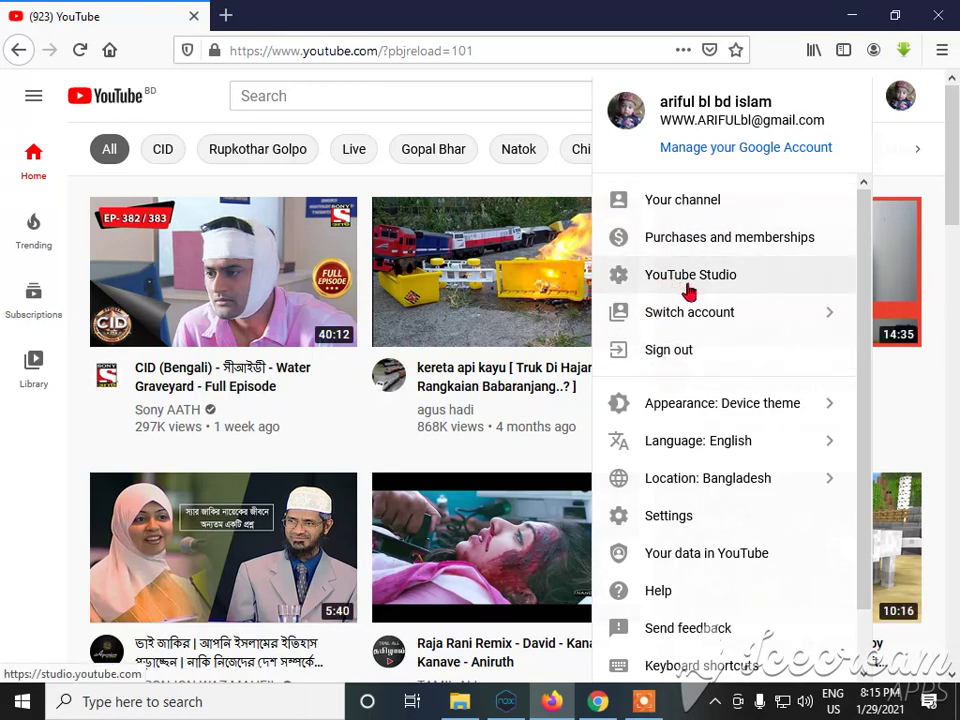
- Open the Google Account settings page from the YouTube account settings
left_click(668, 522)
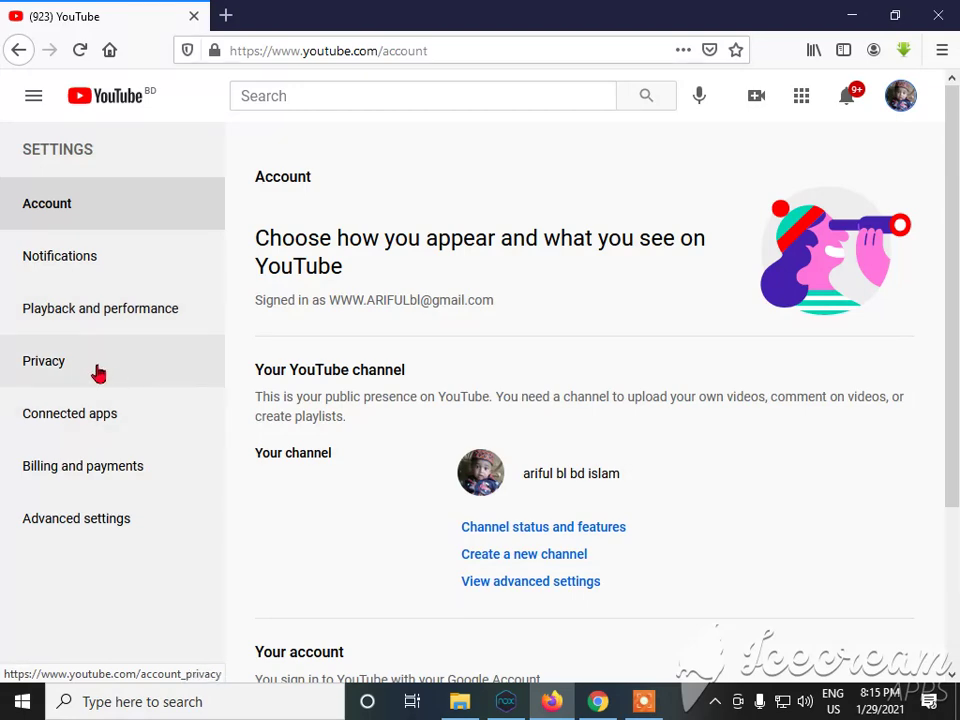
scroll(420, 446, "down", 4)
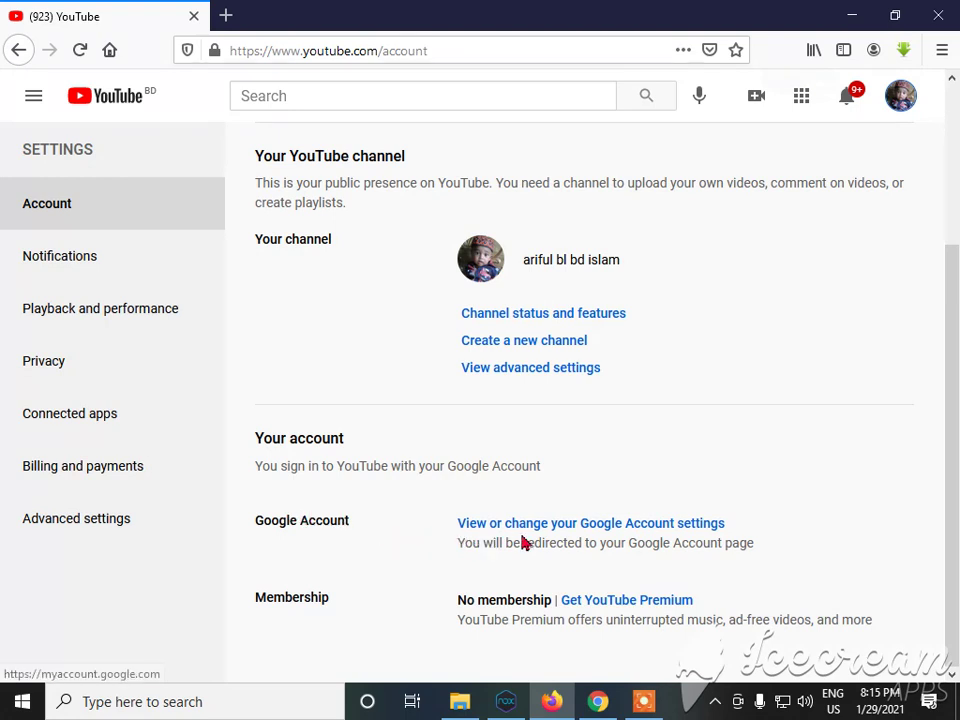
left_click(637, 524)
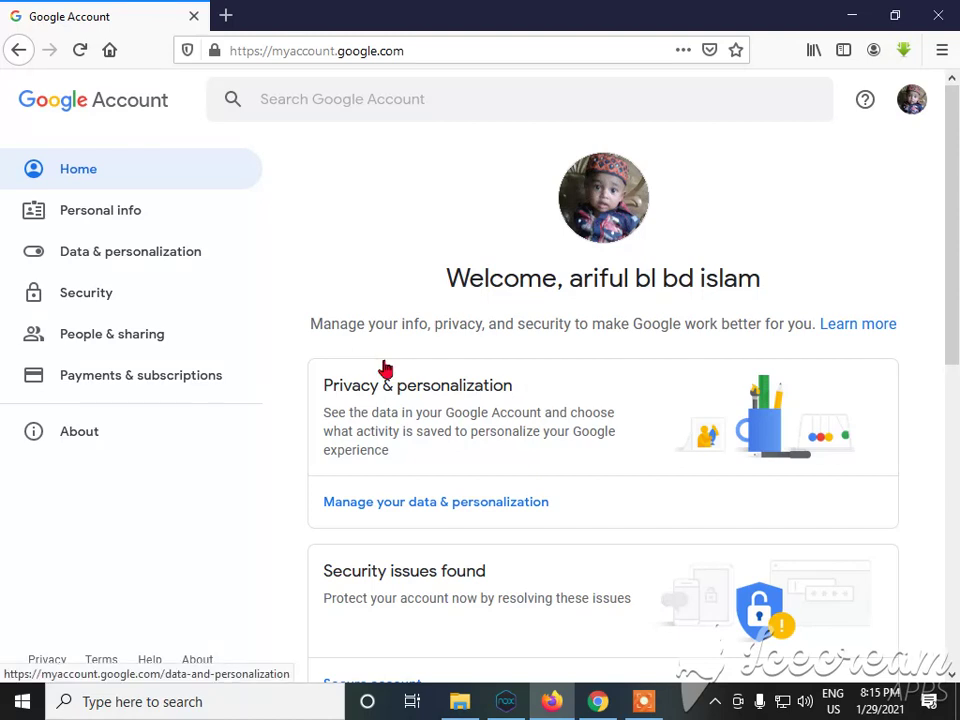
left_click(452, 369)
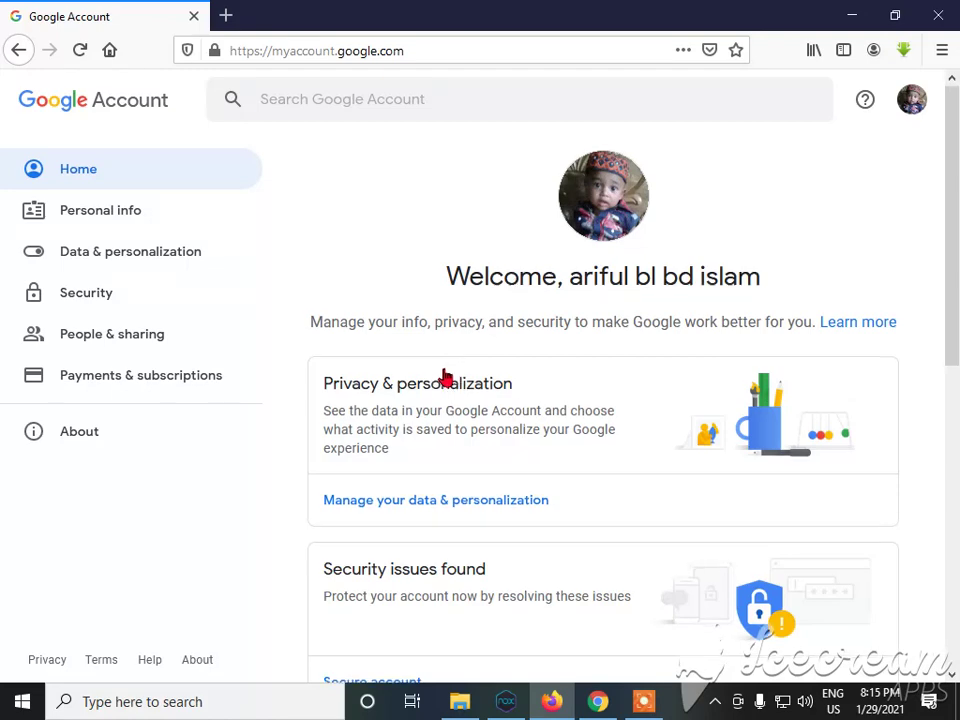
scroll(449, 372, "down", 5)
scroll(446, 378, "up", 5)
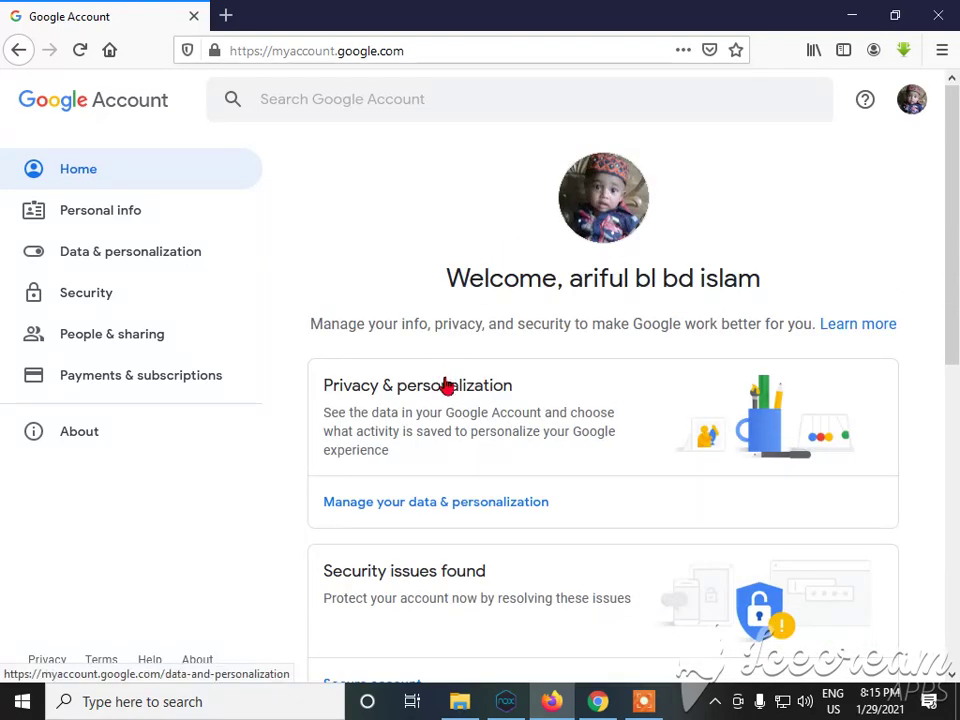
scroll(446, 386, "down", 5)
scroll(447, 388, "up", 5)
scroll(409, 390, "down", 5)
scroll(385, 382, "up", 5)
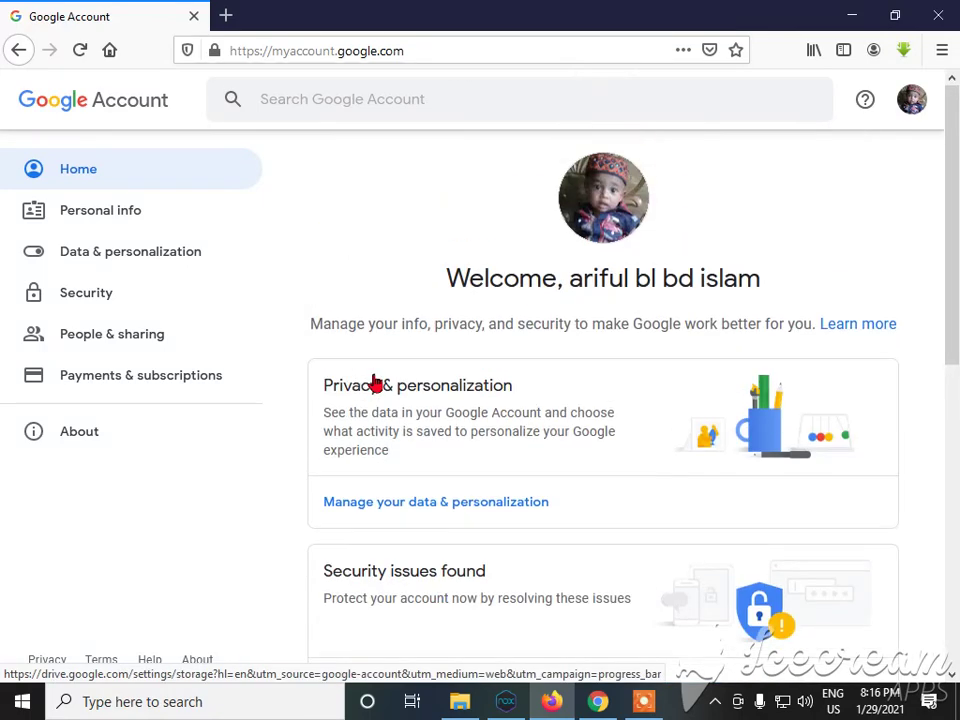
- Open the Personal info page and review its basic and contact info entries
left_click(128, 218)
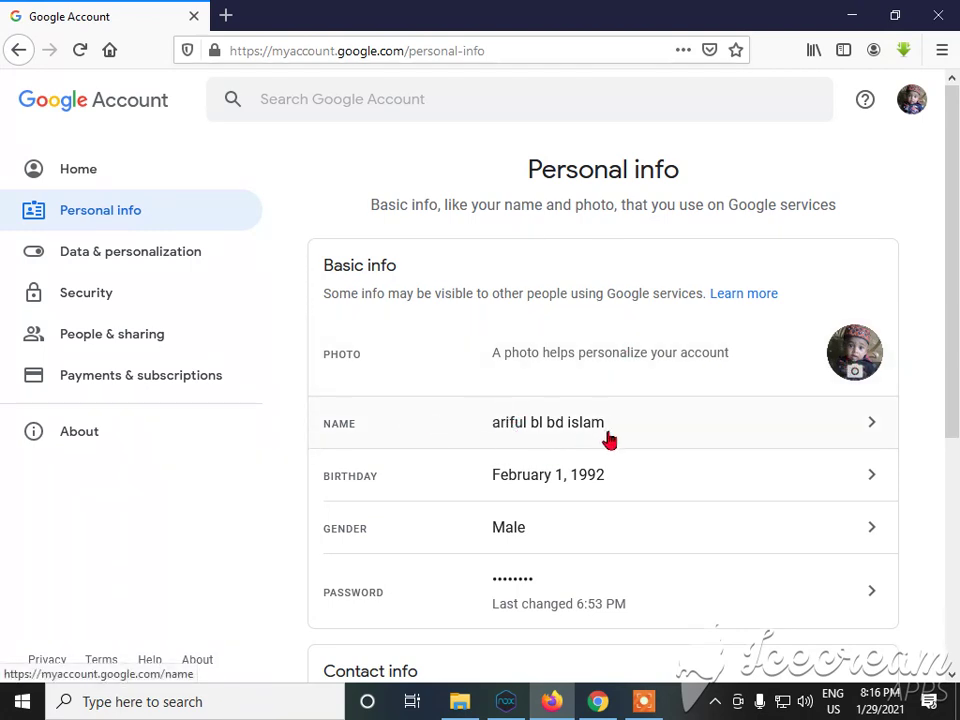
scroll(547, 483, "down", 2)
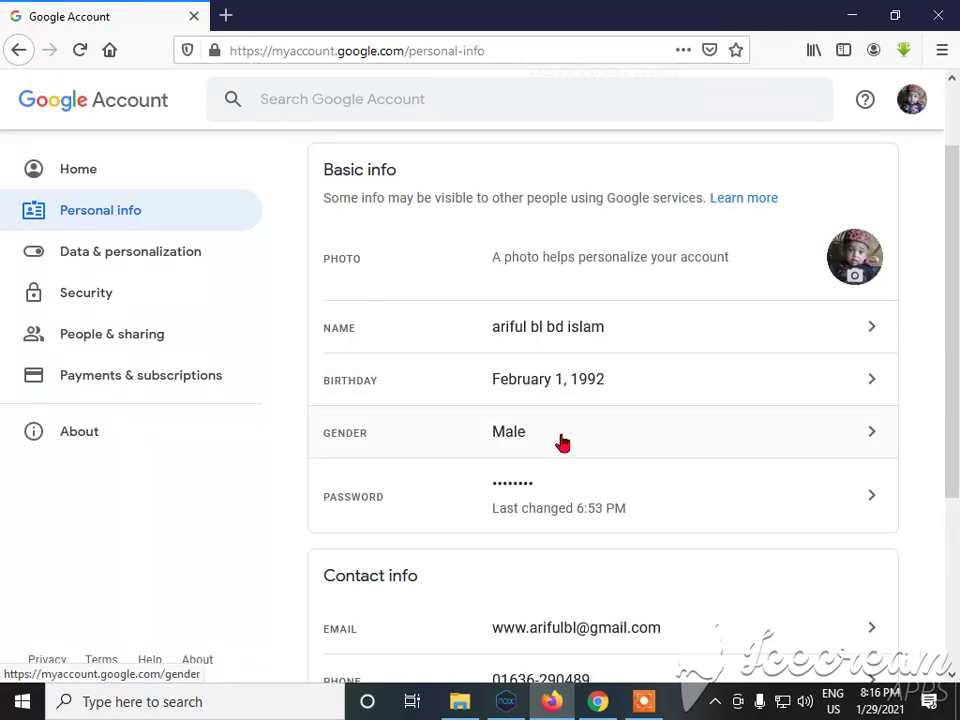
scroll(560, 440, "down", 4)
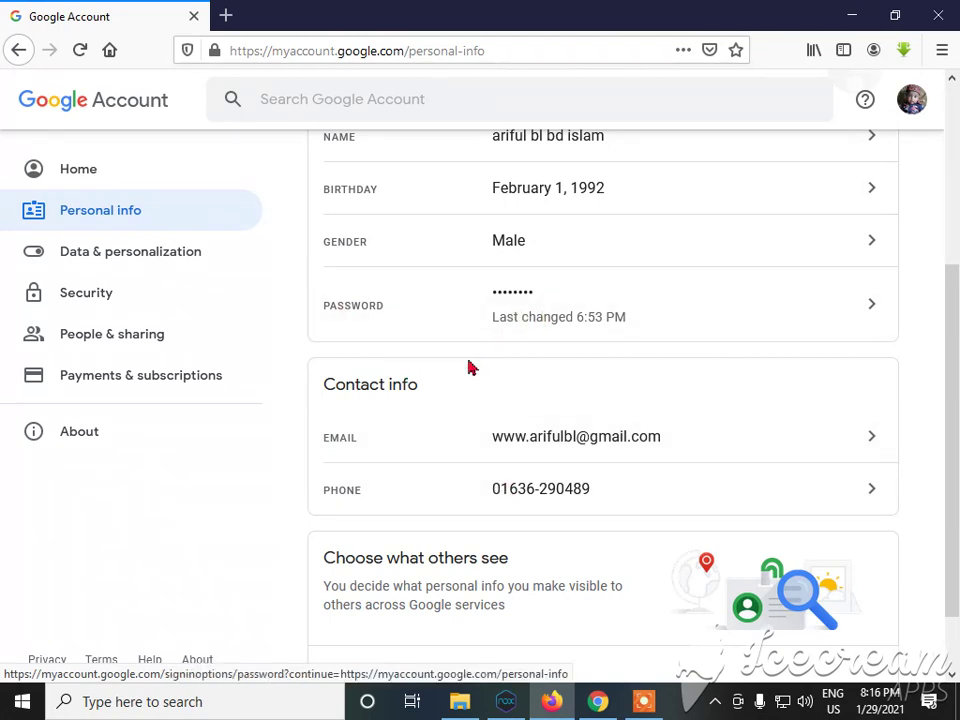
scroll(465, 364, "up", 3)
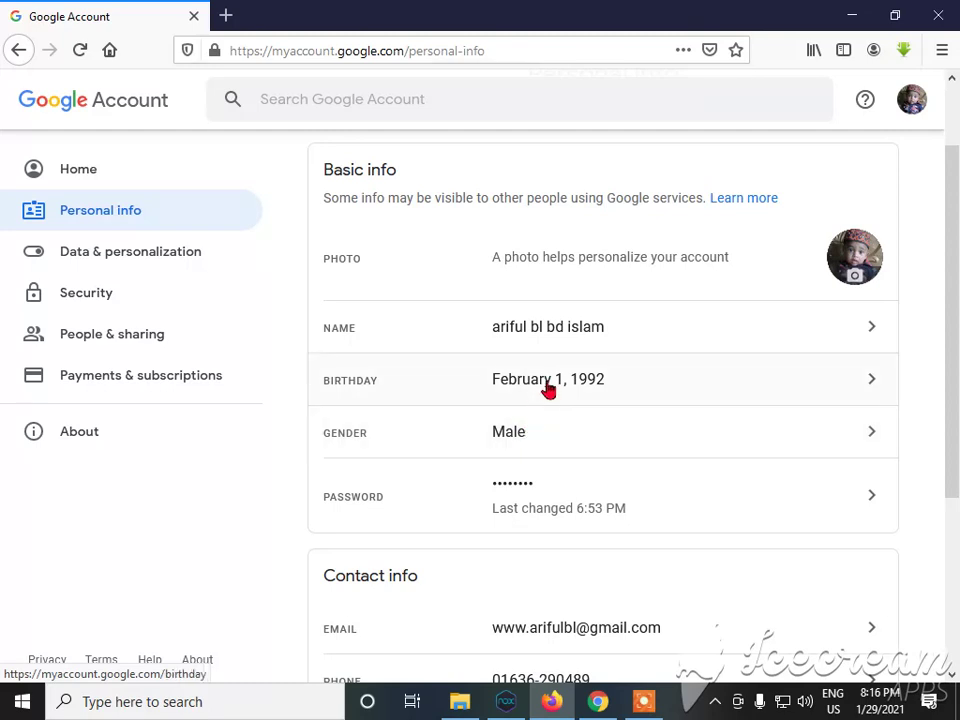
- Open the account name for editing and try to save the first name with ".com" appended
left_click(583, 337)
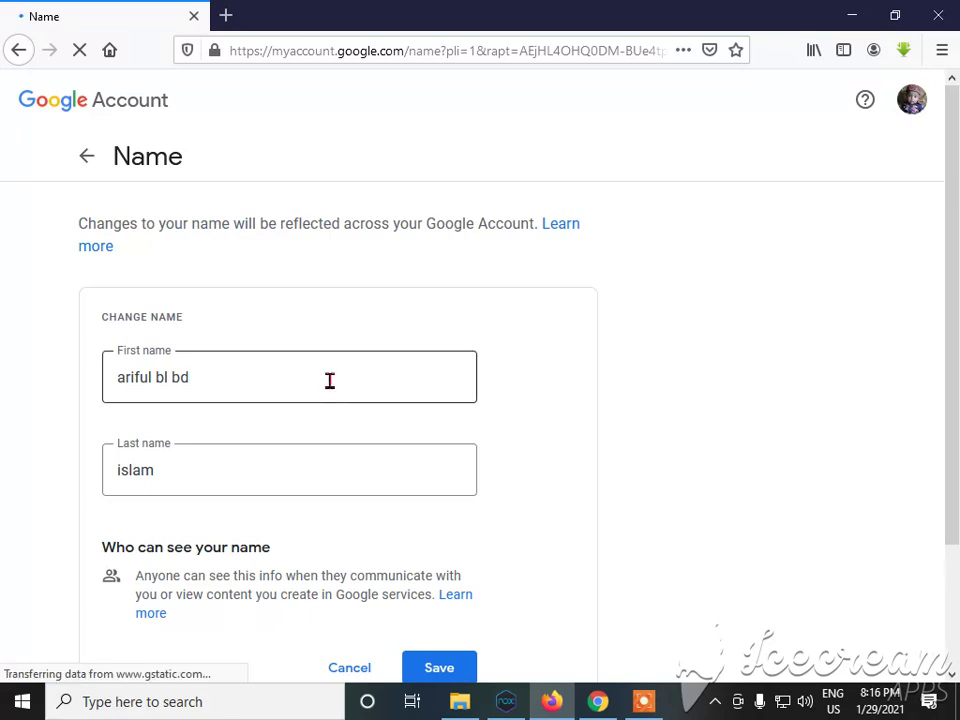
left_click(329, 380)
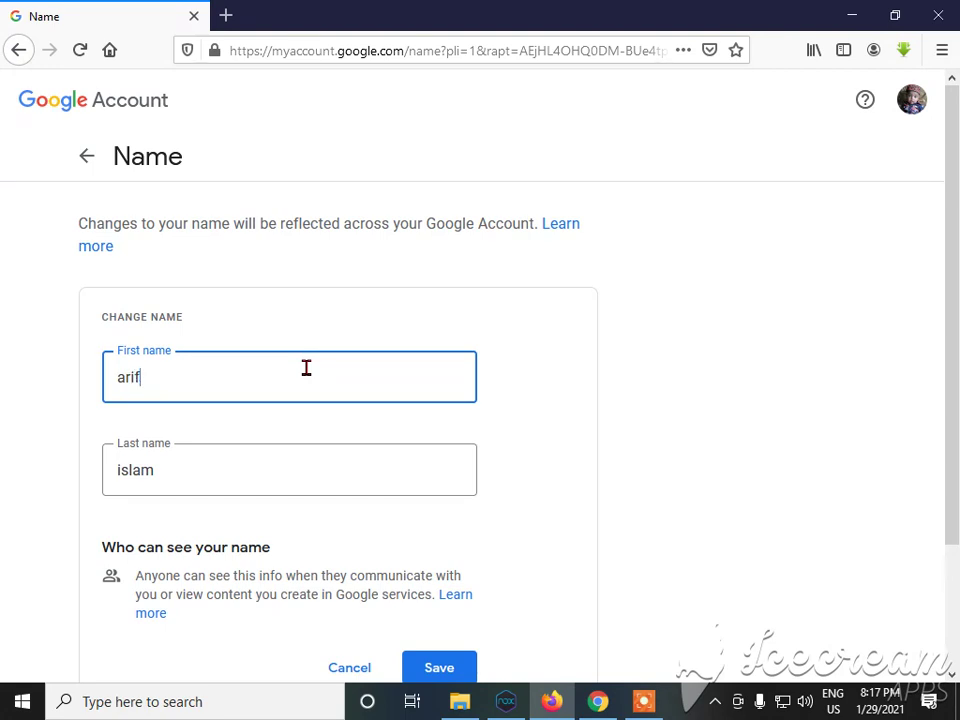
type("y")
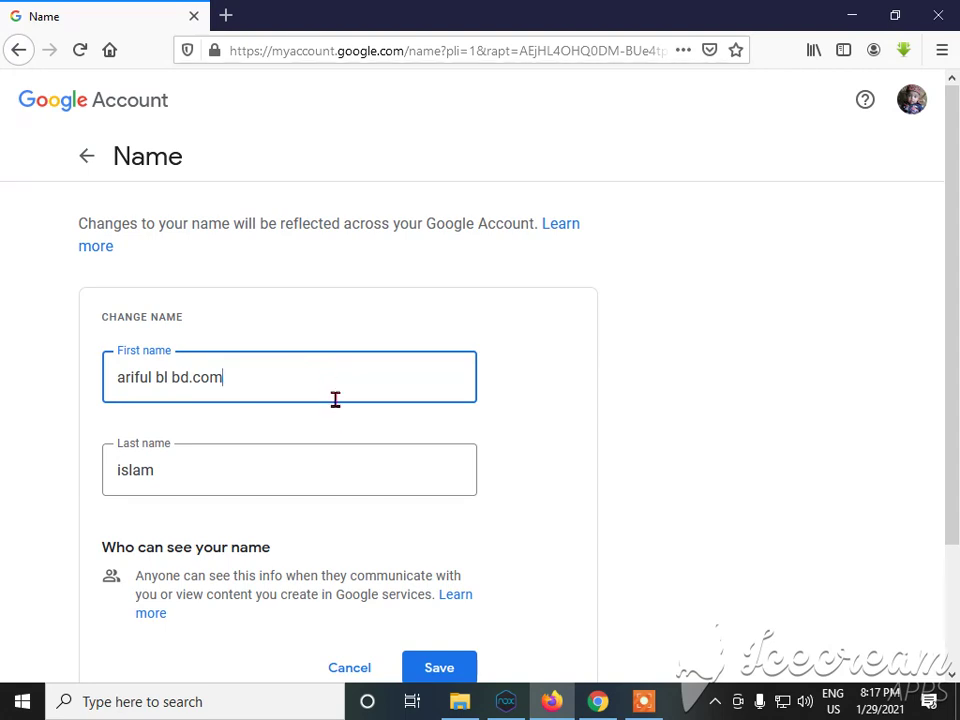
scroll(334, 399, "down", 3)
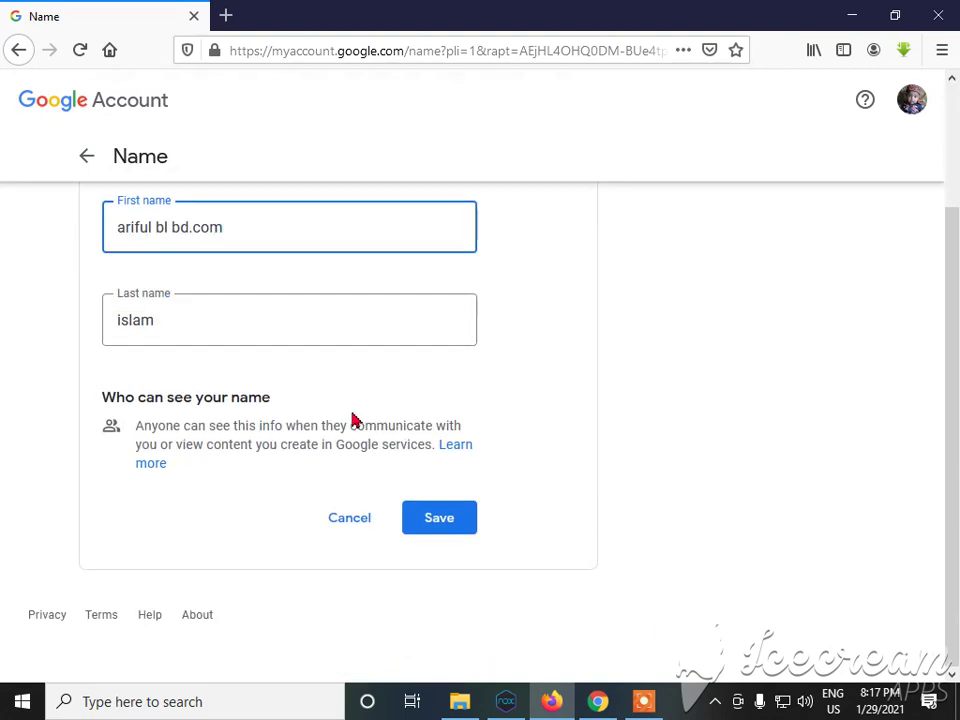
left_click(450, 528)
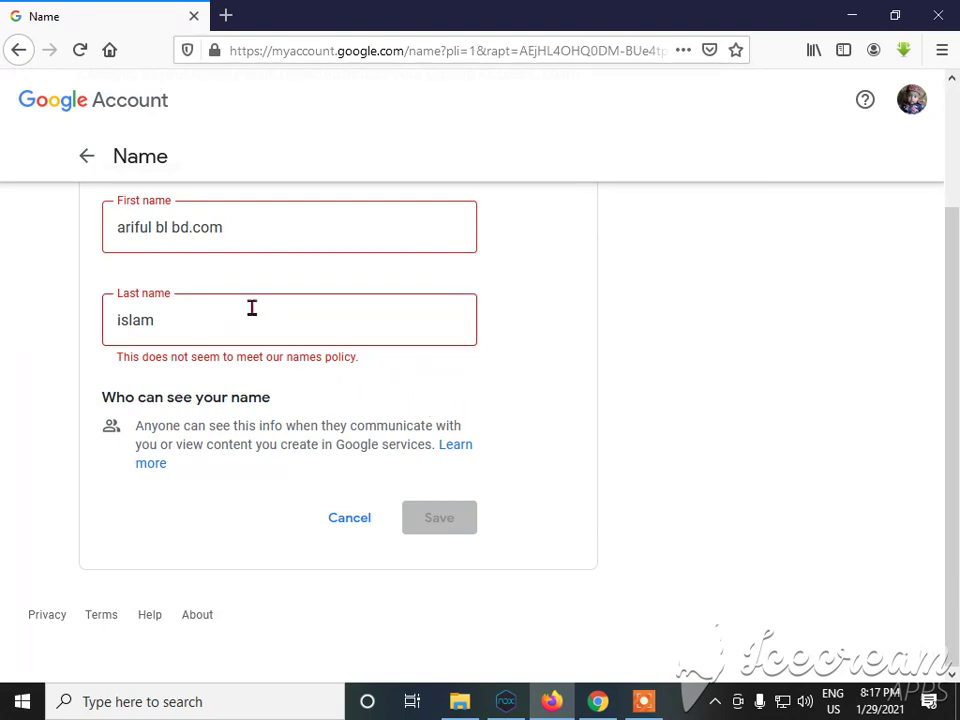
- Clear the last name and try to save the account name with only the first name
left_click(262, 226)
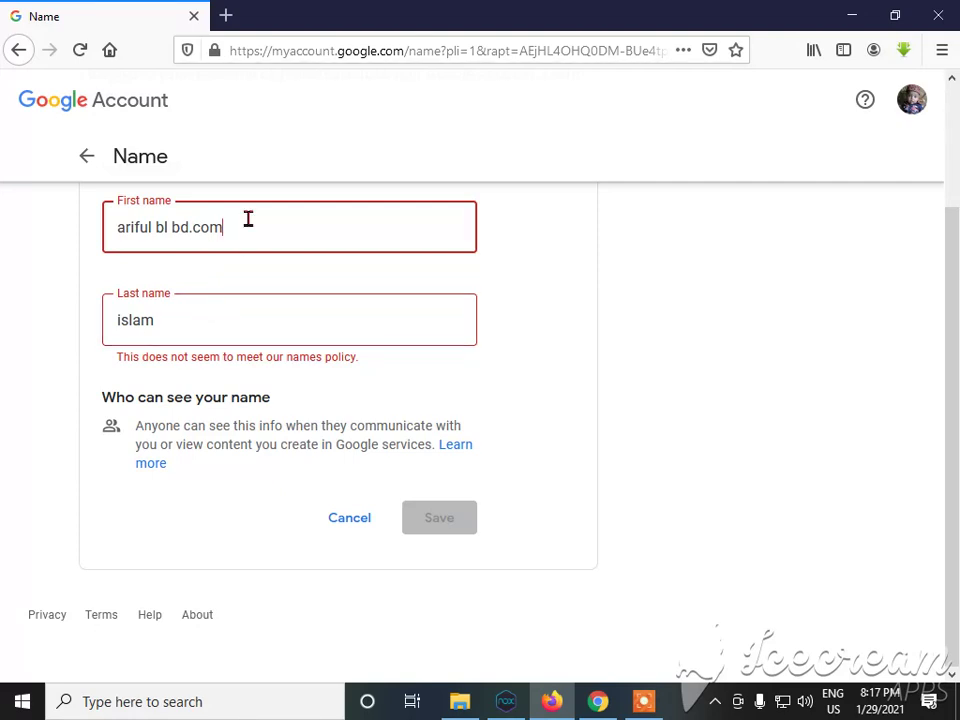
left_click(231, 326)
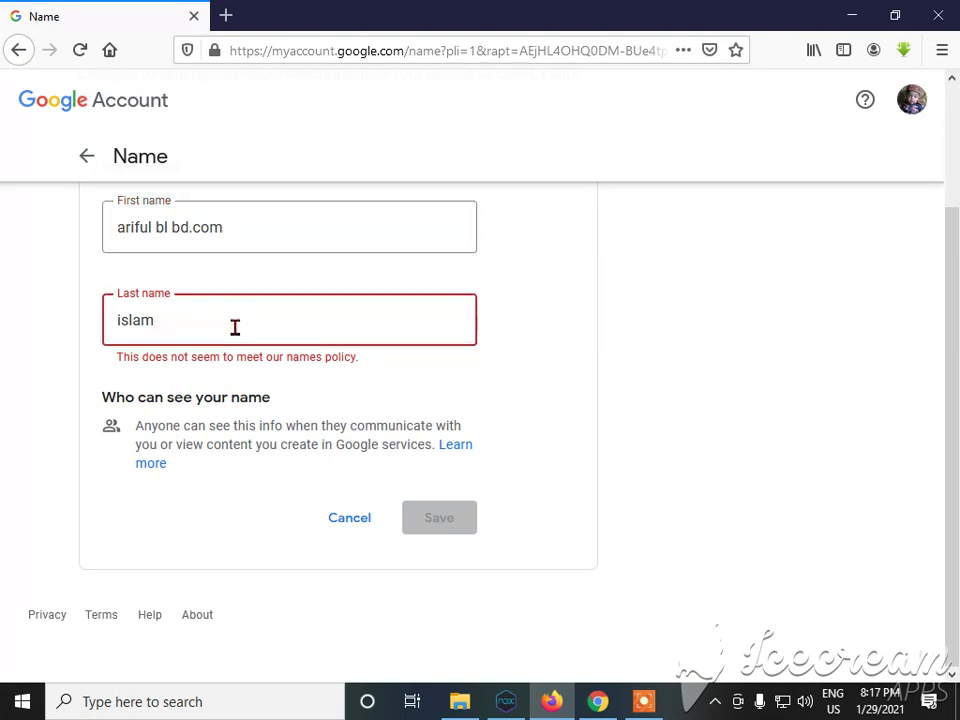
key("BackSpace")
key("BackSpace")
key("BackSpace")
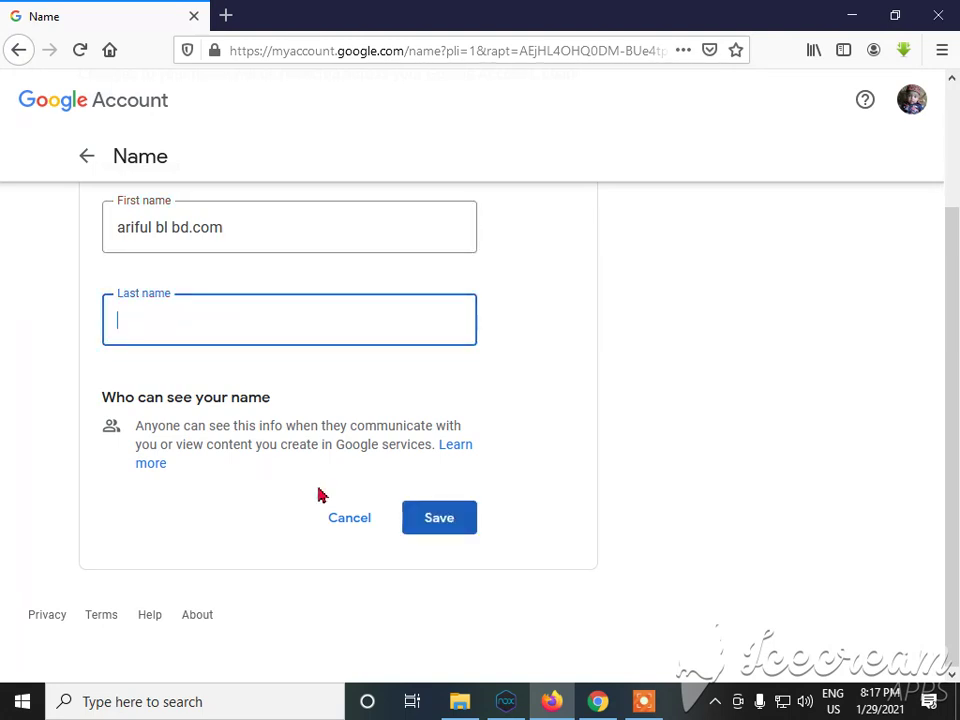
left_click(427, 520)
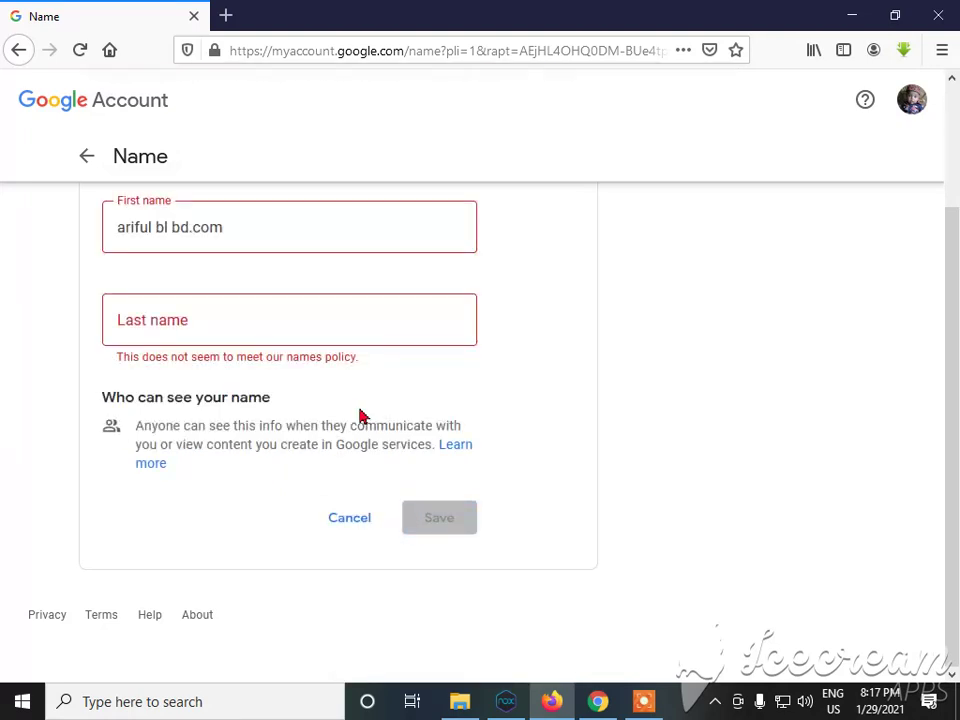
- Remove ".com" from the first name, re-enter the account holder's last name, save, and return to Personal info
left_click(251, 221)
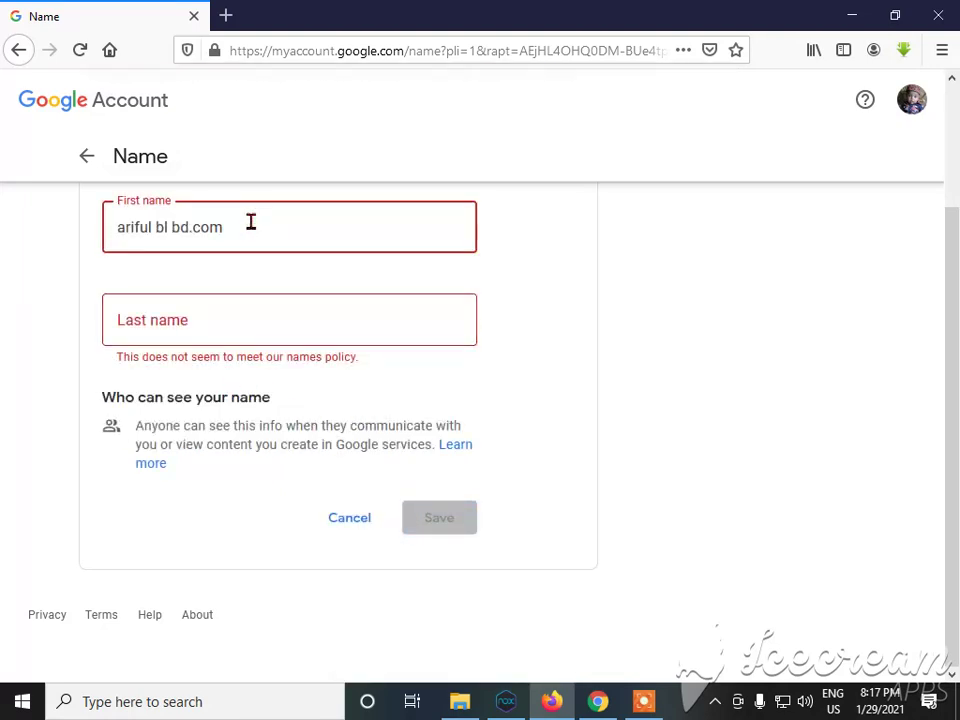
key("BackSpace")
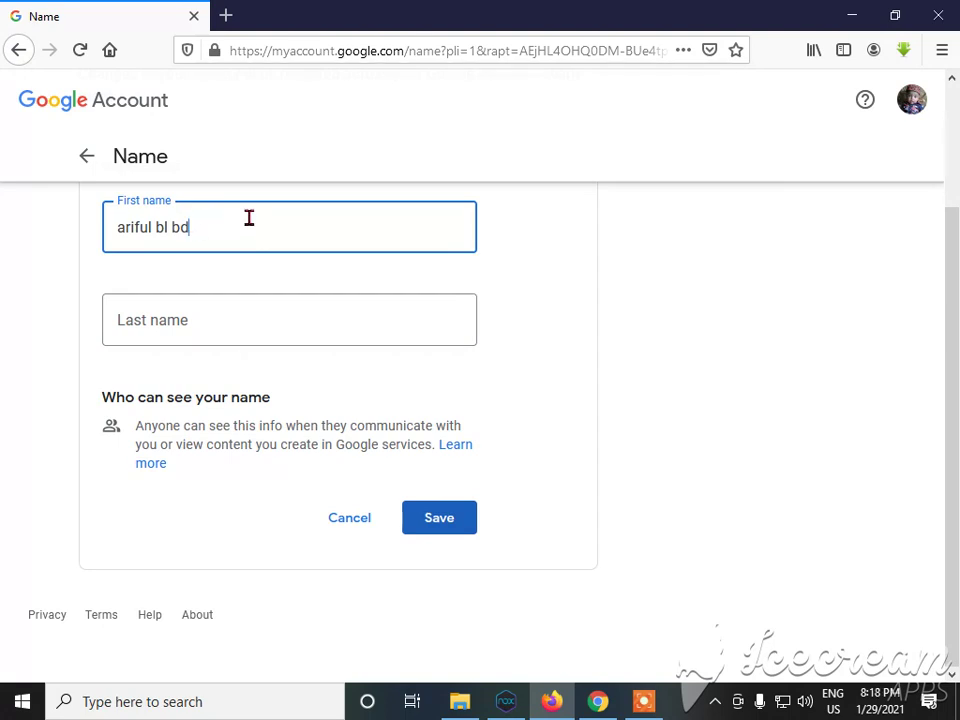
left_click(185, 322)
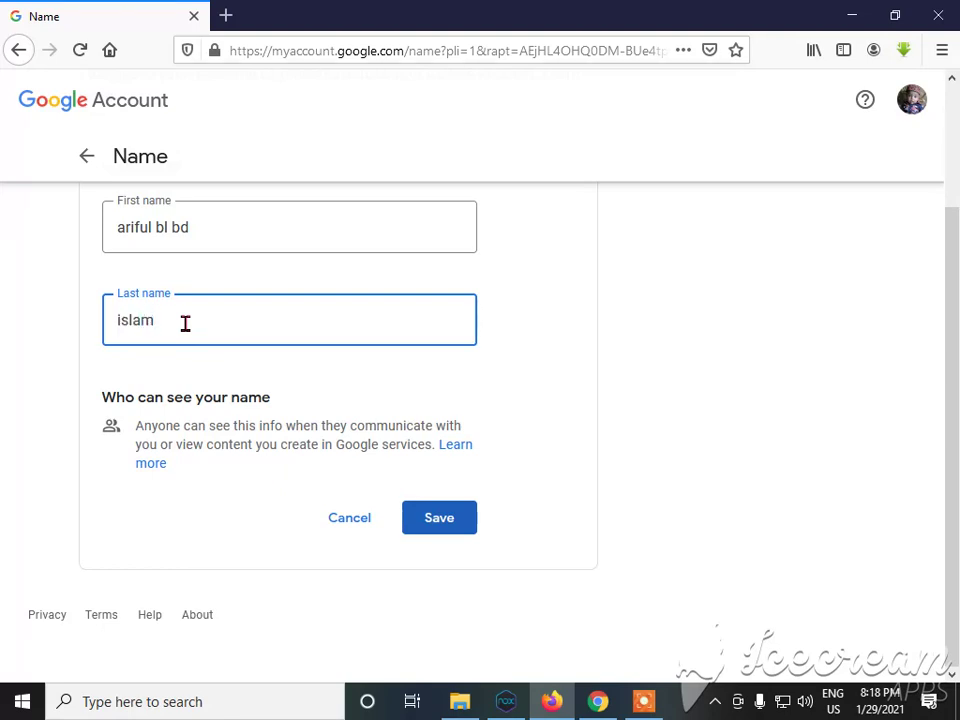
left_click(425, 531)
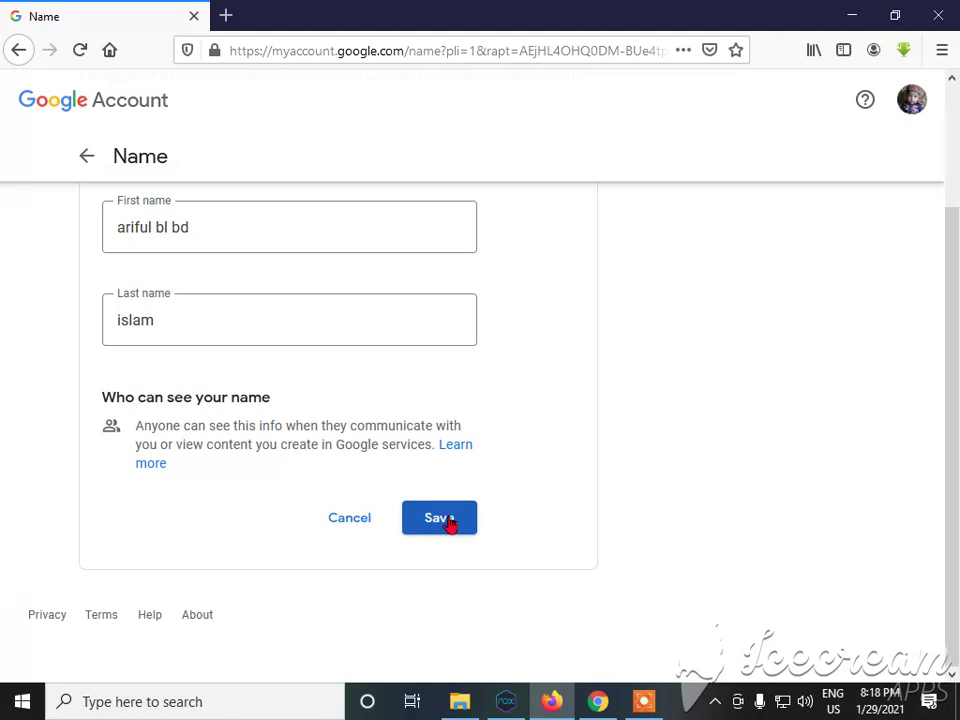
left_click(447, 520)
left_click(87, 156)
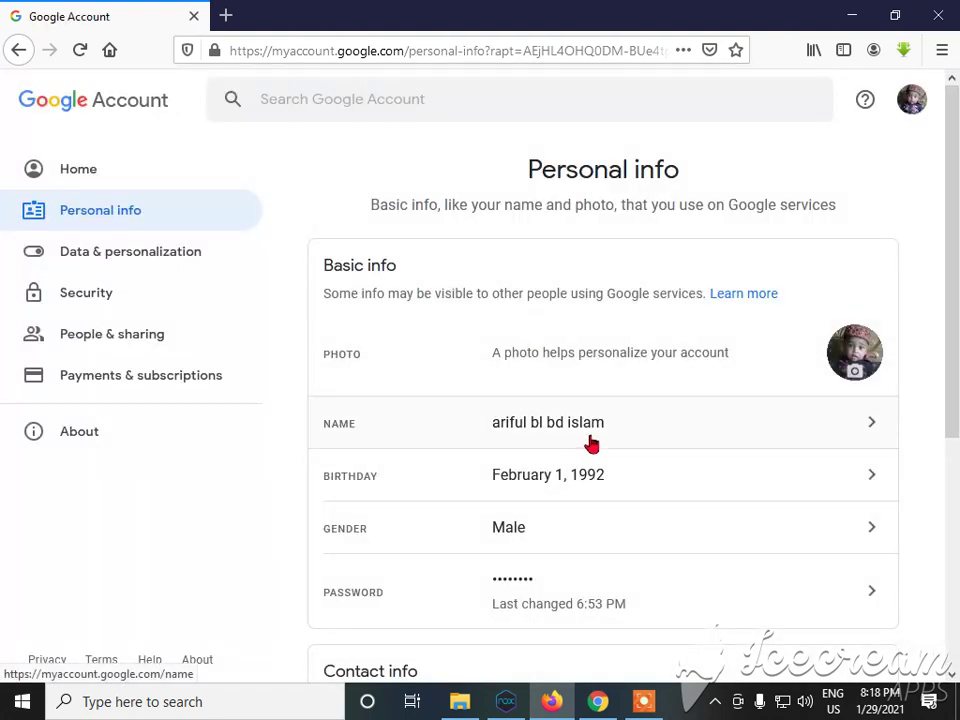
- Open the account's password entry under Basic info for changing
scroll(594, 450, "down", 2)
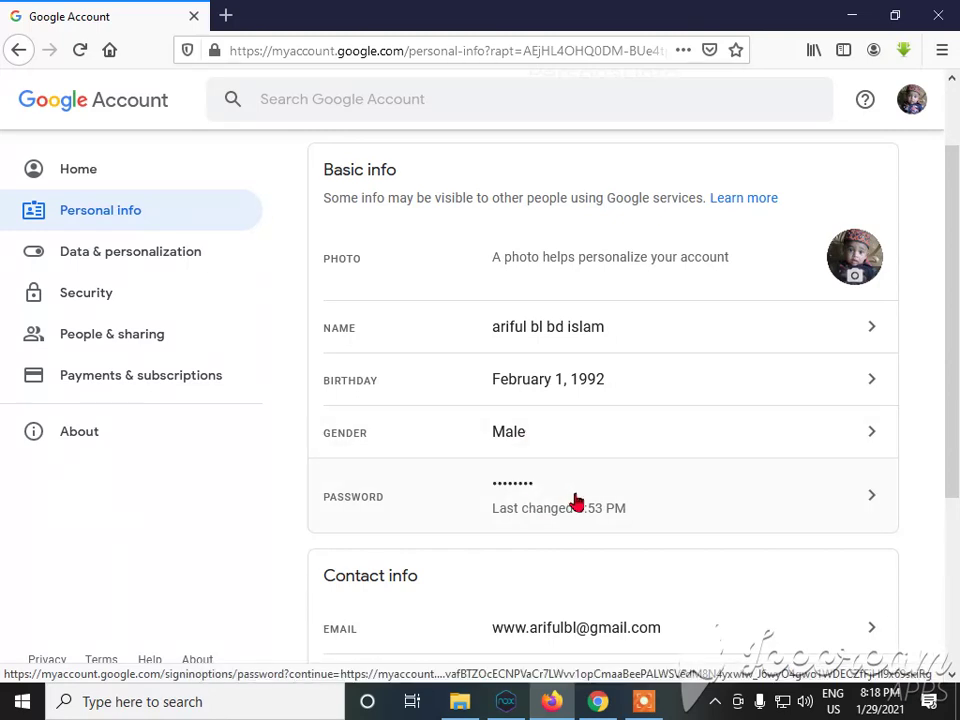
scroll(570, 456, "down", 2)
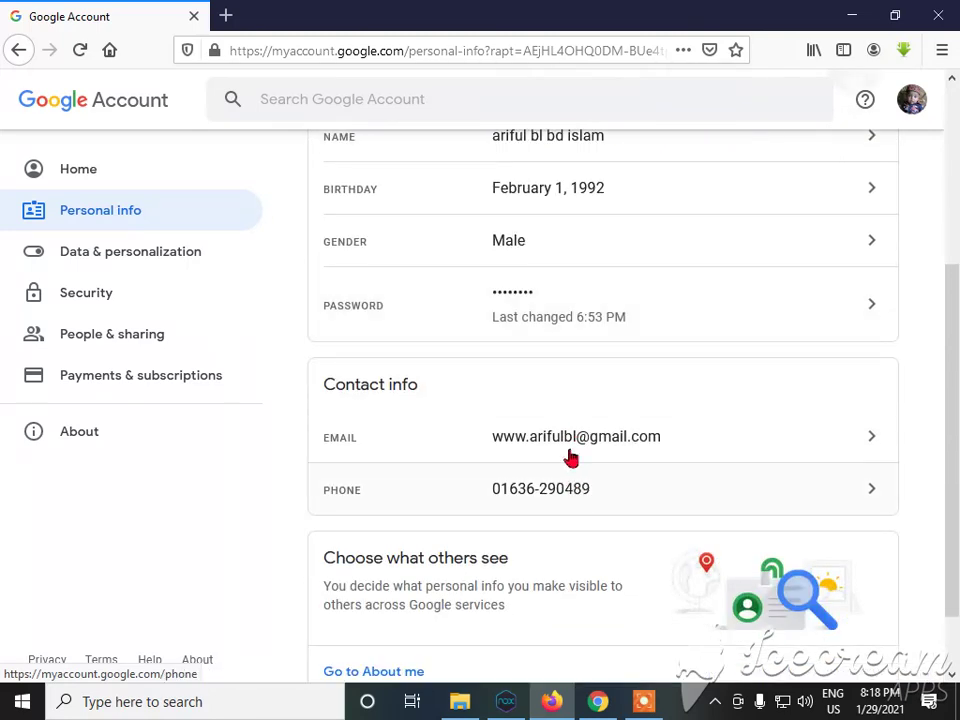
scroll(557, 411, "up", 2)
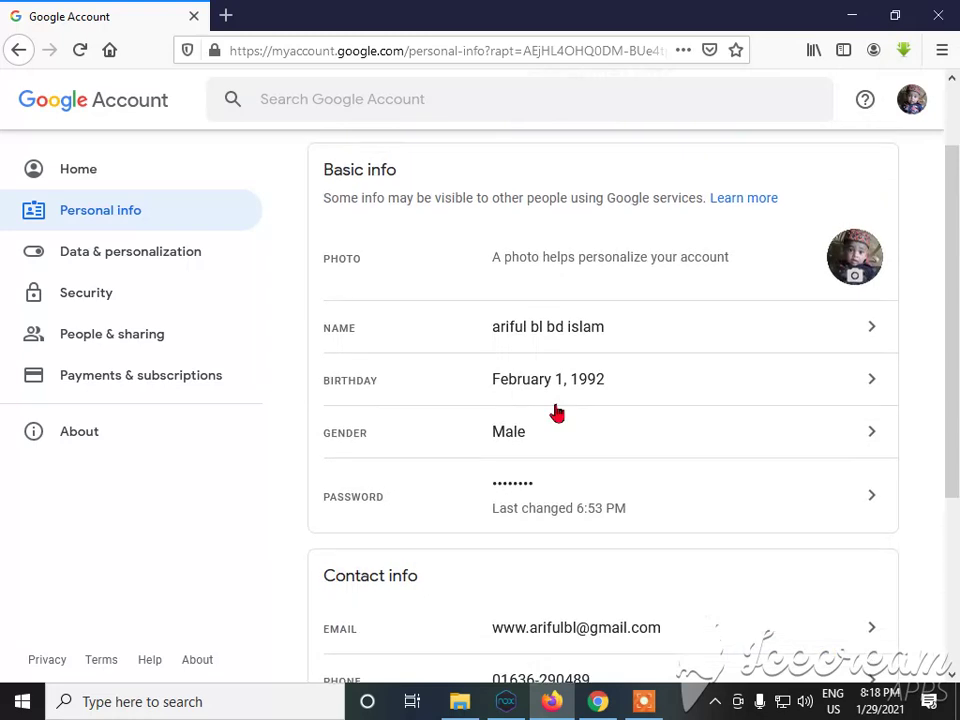
left_click(555, 490)
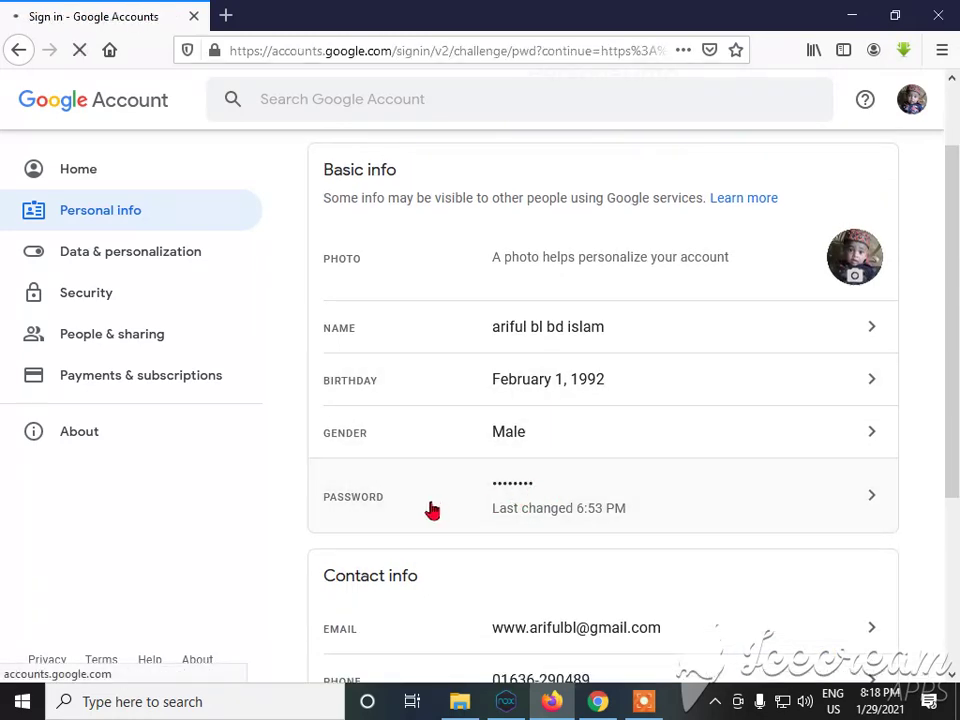